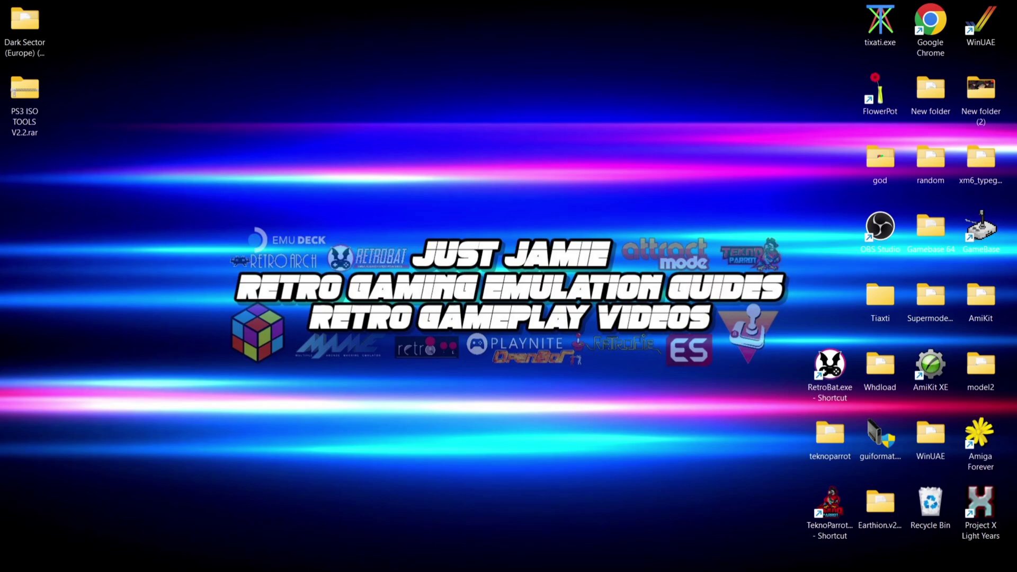
Step: Extract the PS3 ISO TOOLS V2.2 archive onto the desktop with WinRAR's Extract Here
click(582, 556)
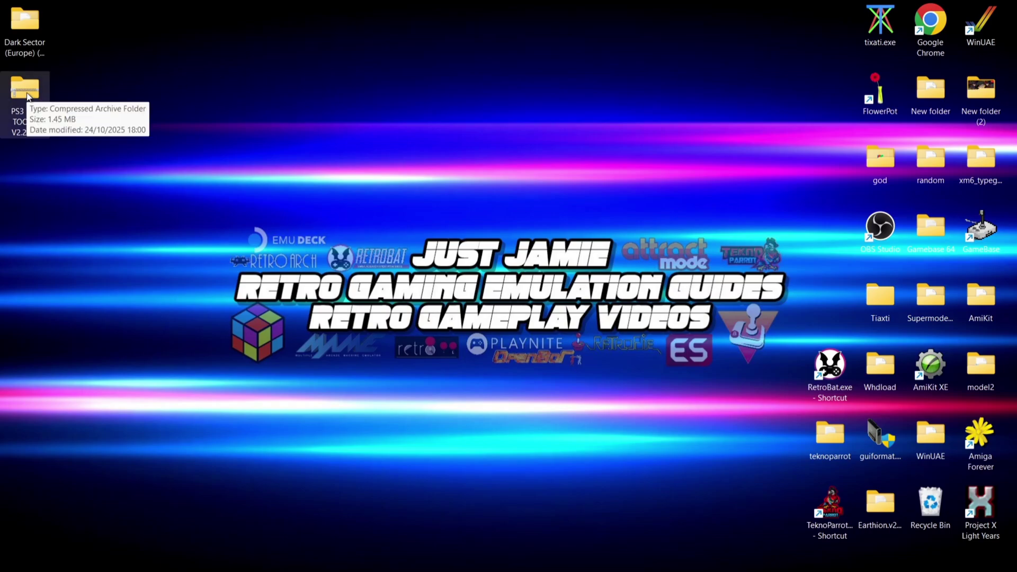
right_click(27, 96)
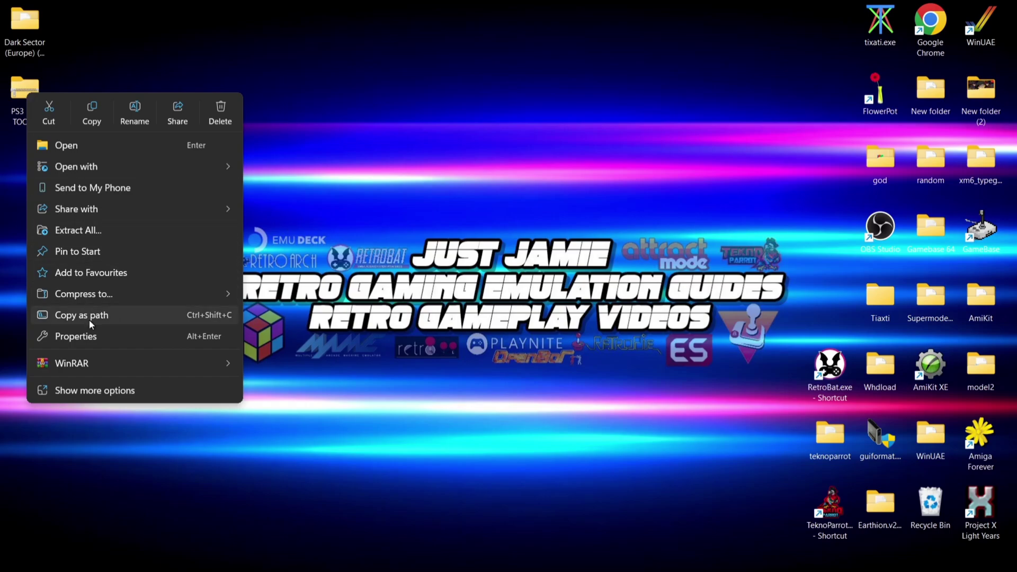
mouse_move(103, 363)
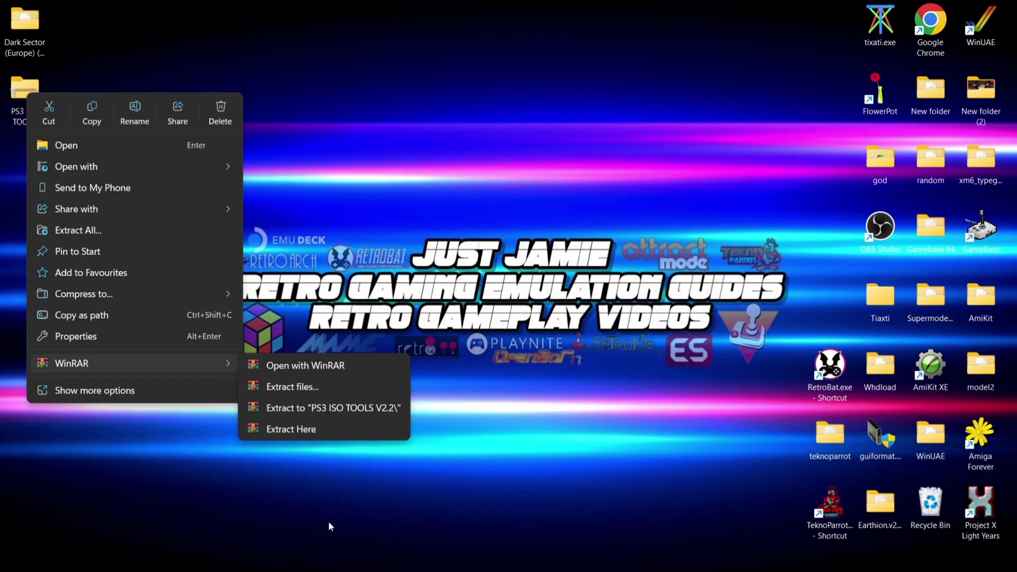
click(294, 433)
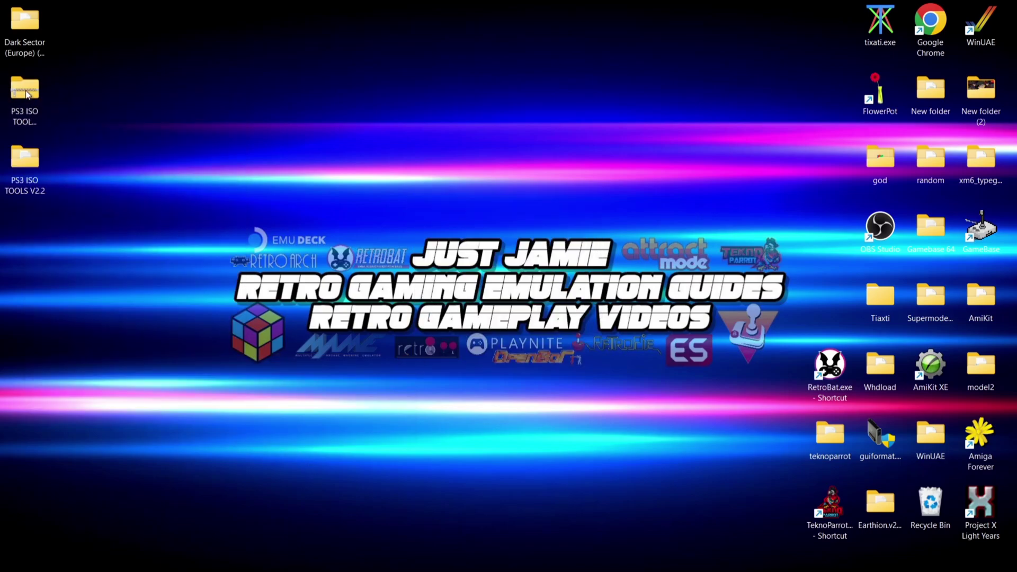
Step: Delete the leftover .rar archive and open the extracted PS3 ISO TOOLS V2.2 folder
right_click(24, 90)
click(229, 100)
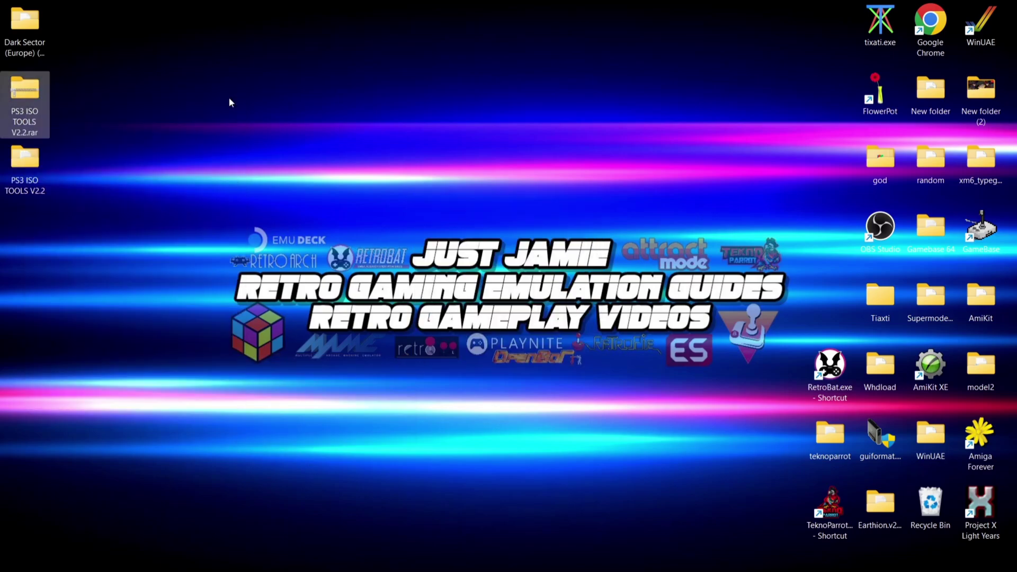
double_click(31, 98)
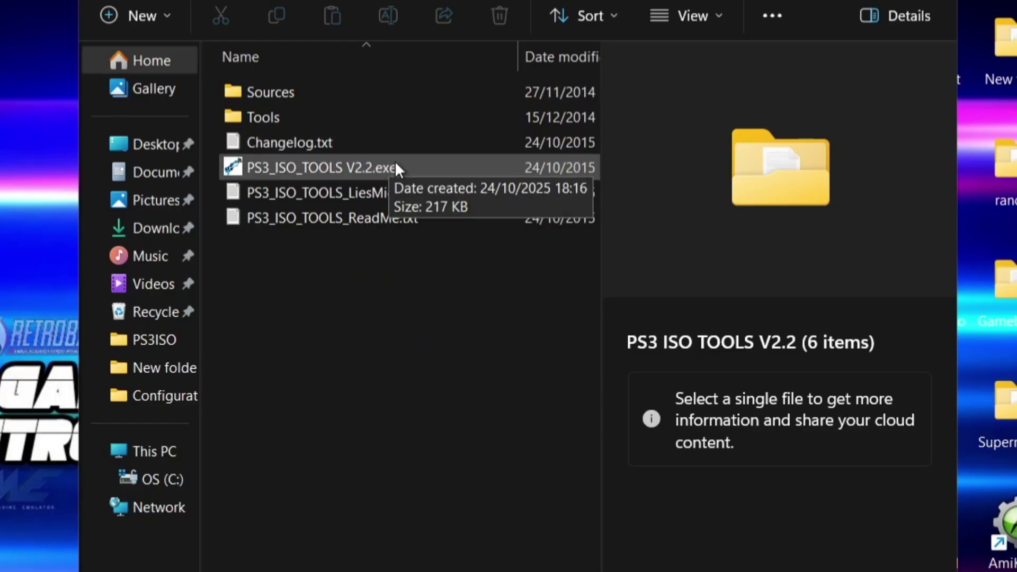
Step: Launch PS3_ISO_TOOLS V2.2.exe, dismiss the welcome, and set the CFW firmware to 4.76
double_click(429, 166)
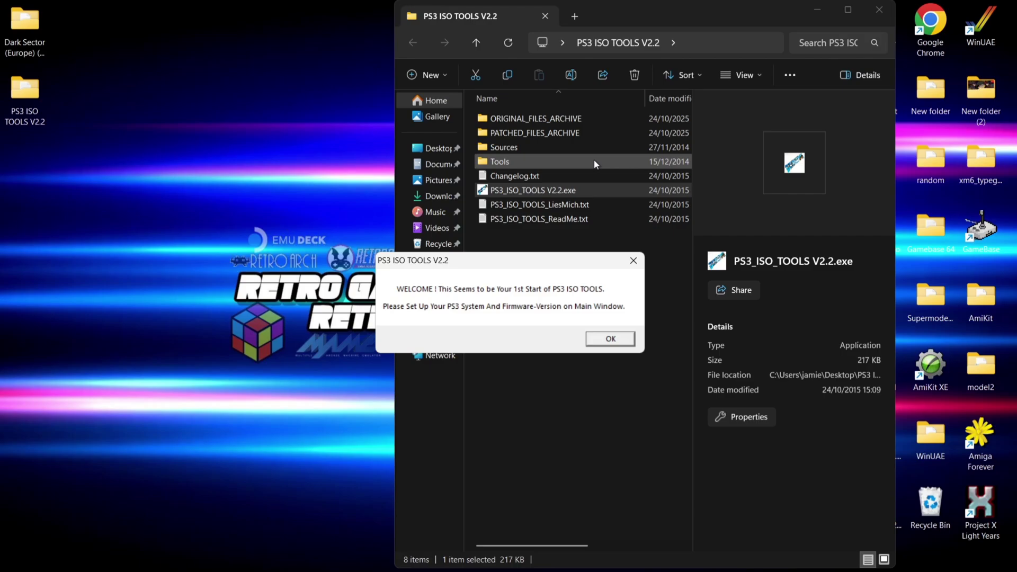
click(610, 339)
click(589, 319)
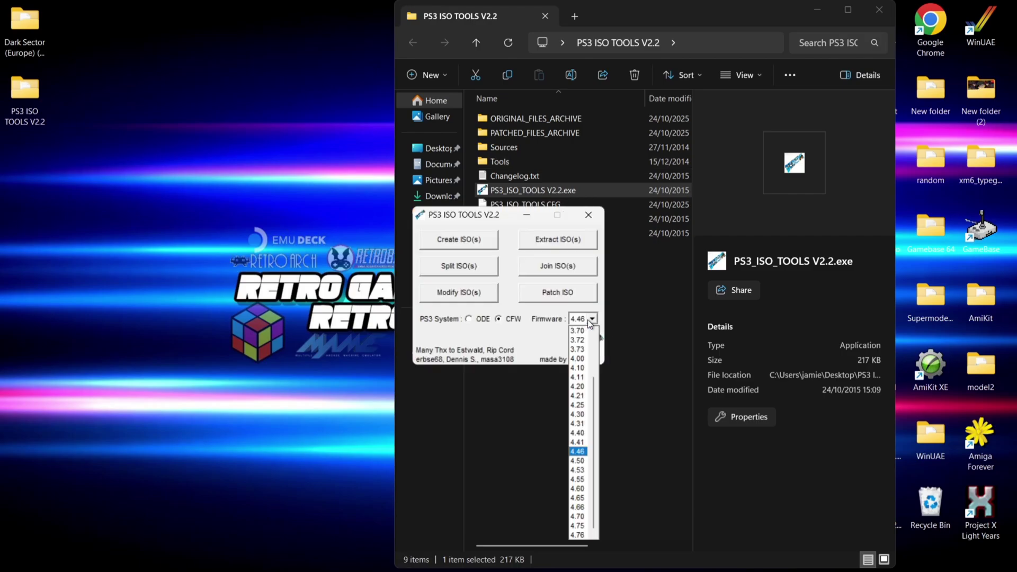
click(577, 535)
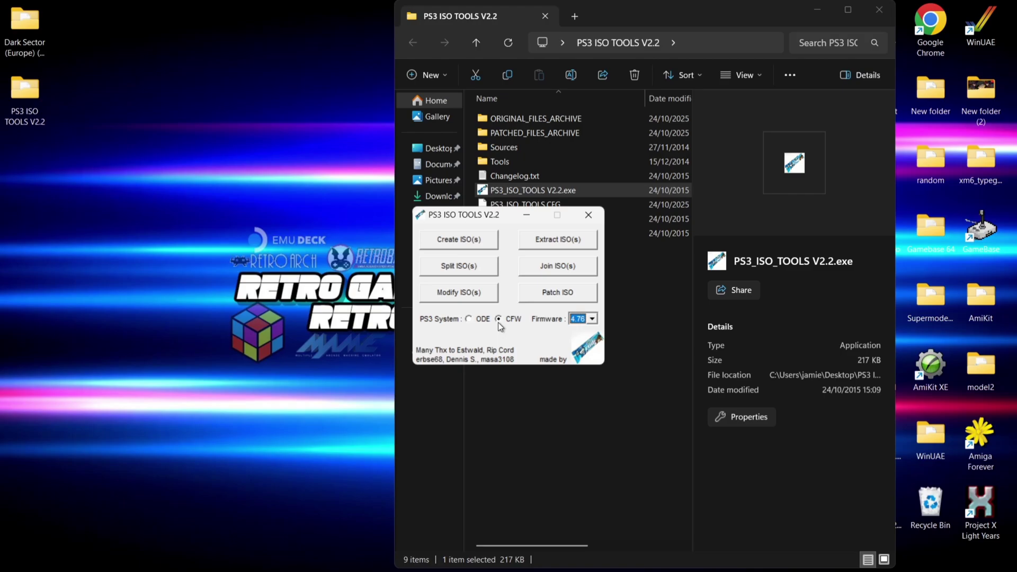
Step: Move the Dark Sector (Europe) game folder slightly and inspect its contents
click(302, 109)
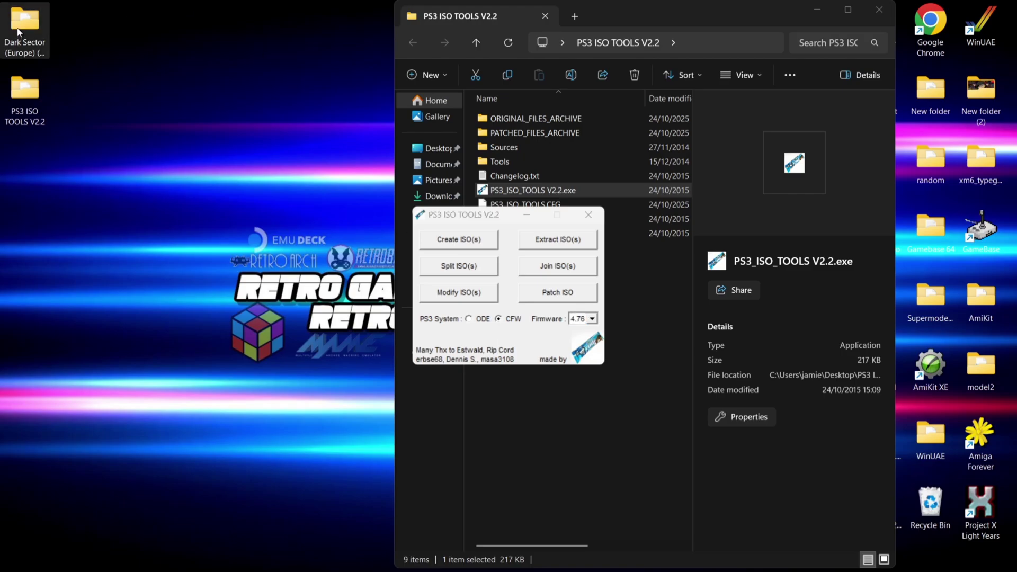
drag(302, 109, 326, 109)
double_click(332, 108)
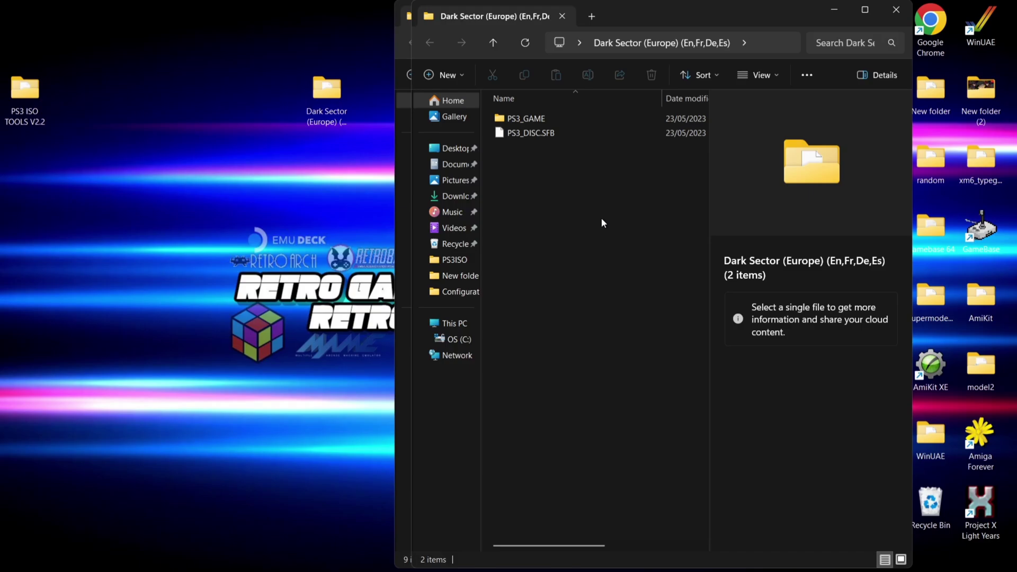
click(896, 9)
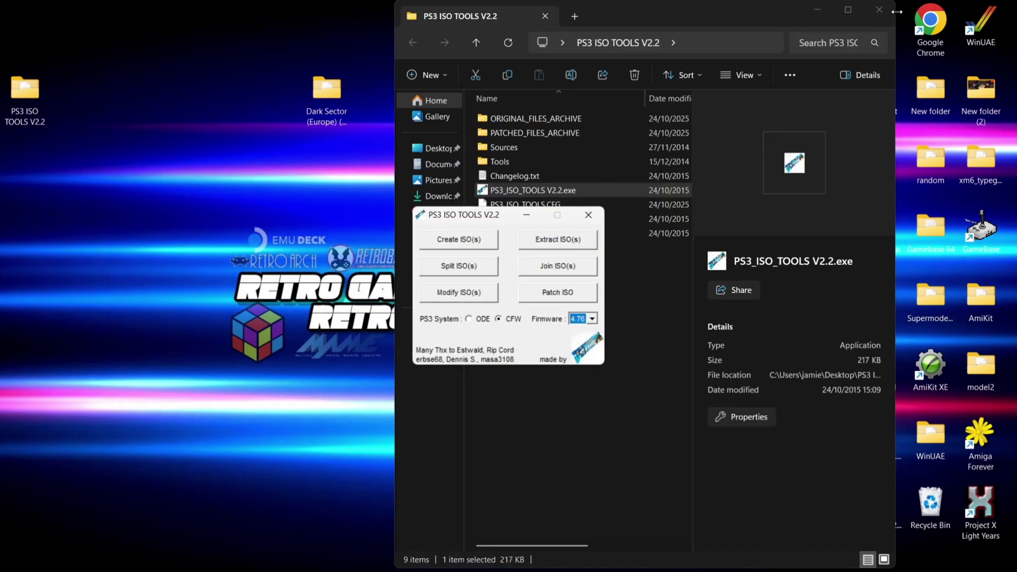
Step: Create a new desktop folder named 'Dark Sector'
right_click(205, 208)
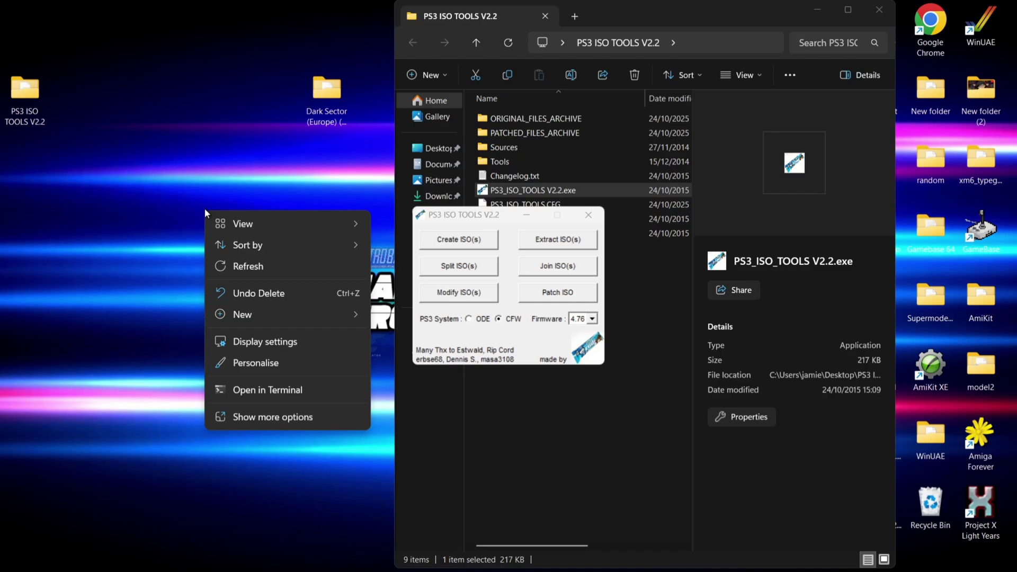
mouse_move(269, 313)
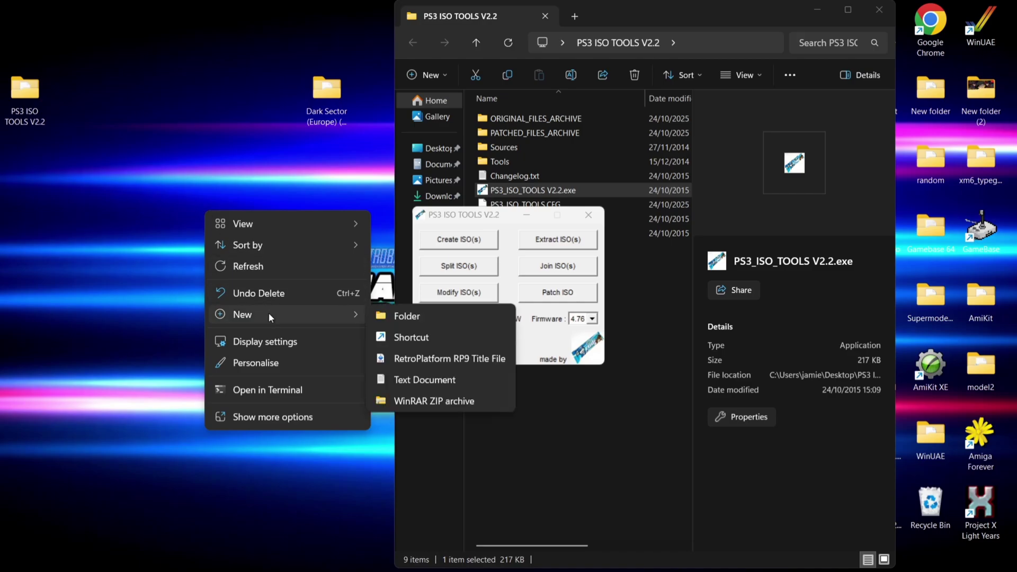
click(453, 319)
text(Da)
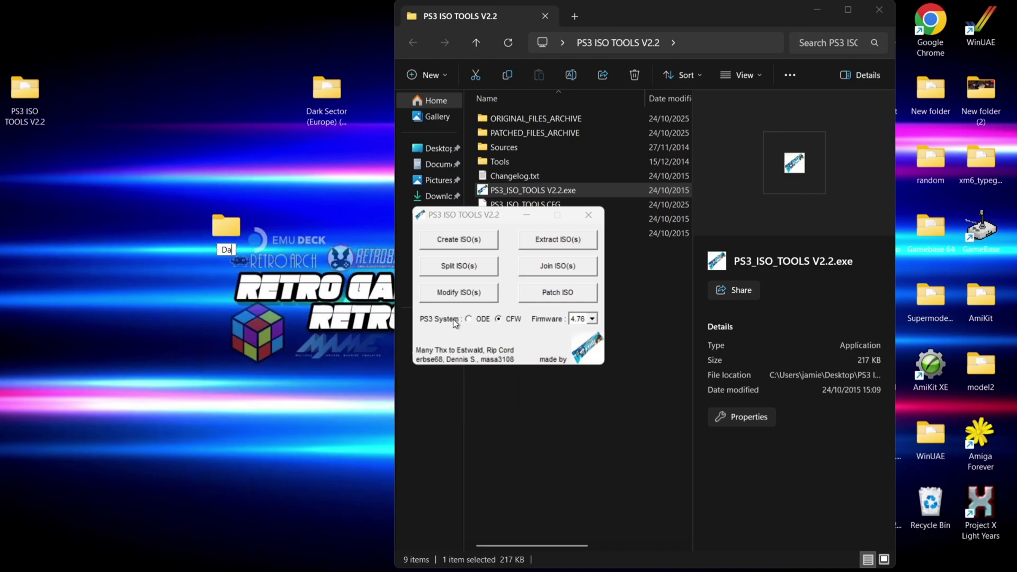
text(rk Sector)
key(Return)
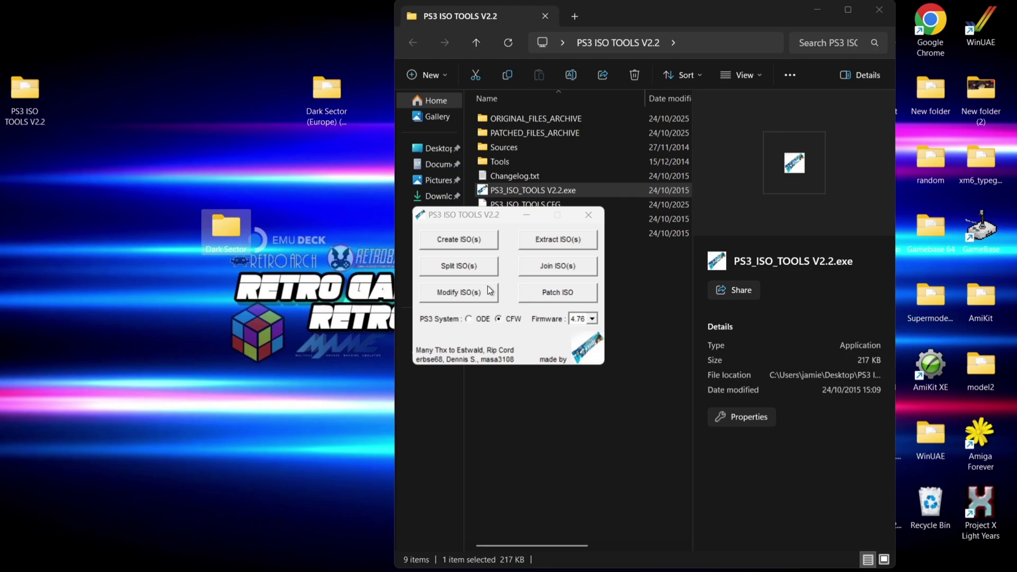
Step: Start Create ISO(s), keeping the patch firmware at 3.55, and accept the options
click(470, 240)
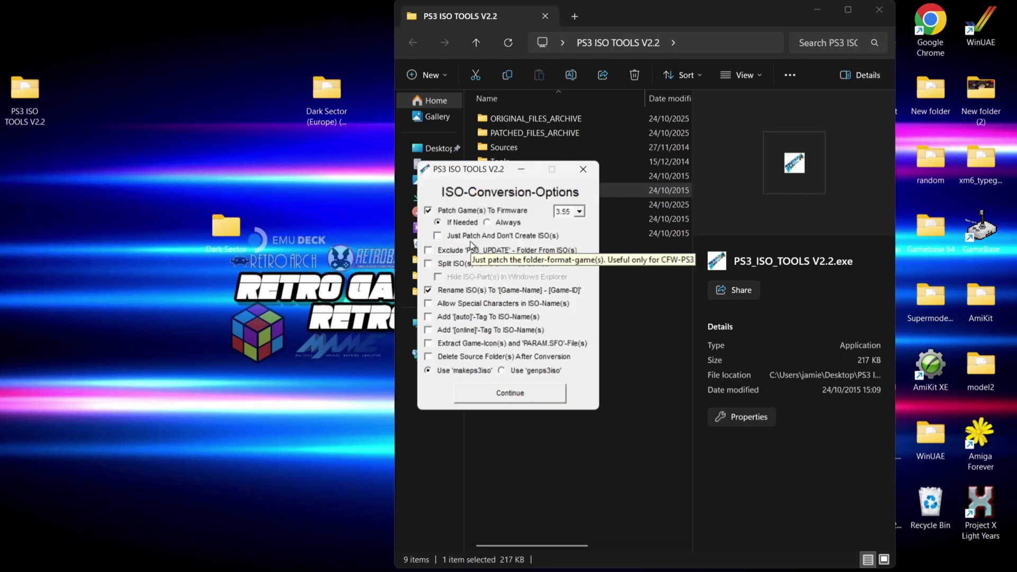
click(579, 211)
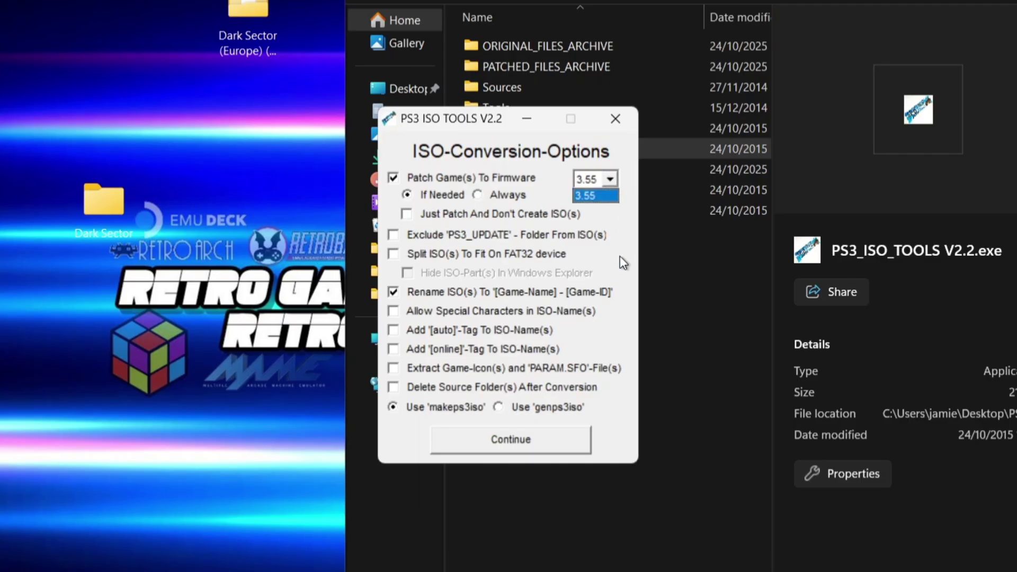
click(620, 255)
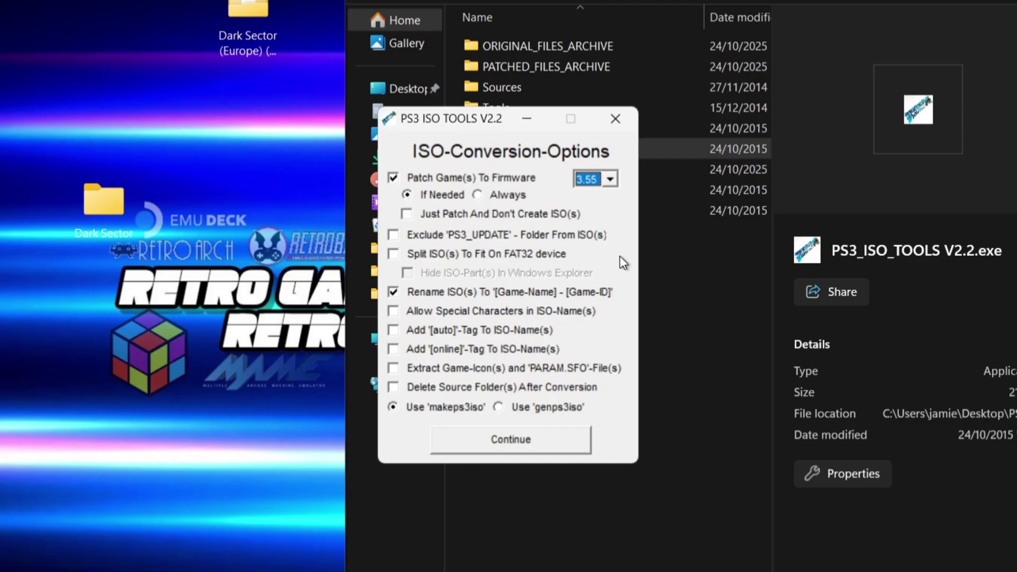
click(529, 440)
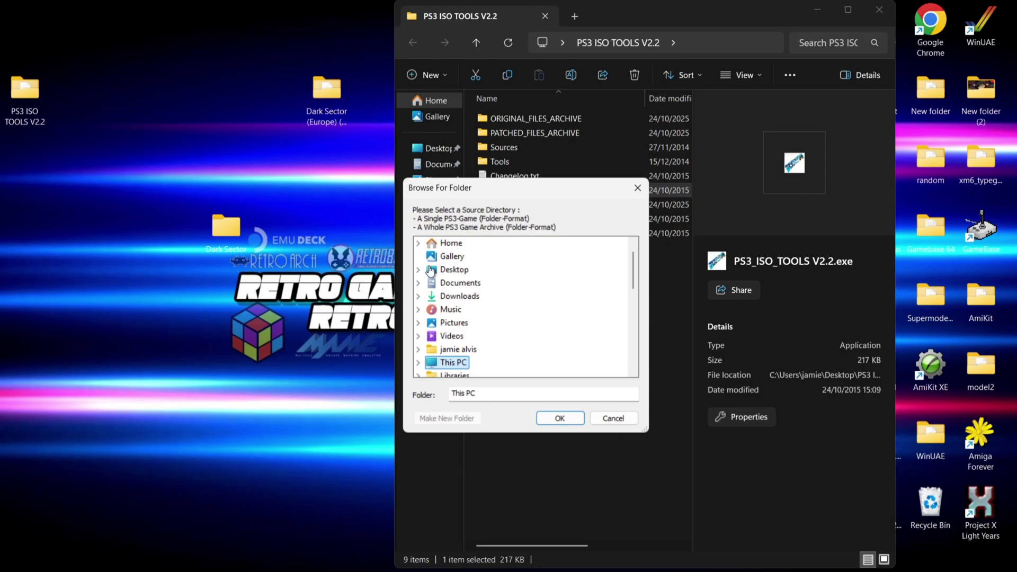
Step: Choose Desktop > Dark Sector (Europe) as the source game folder
click(452, 269)
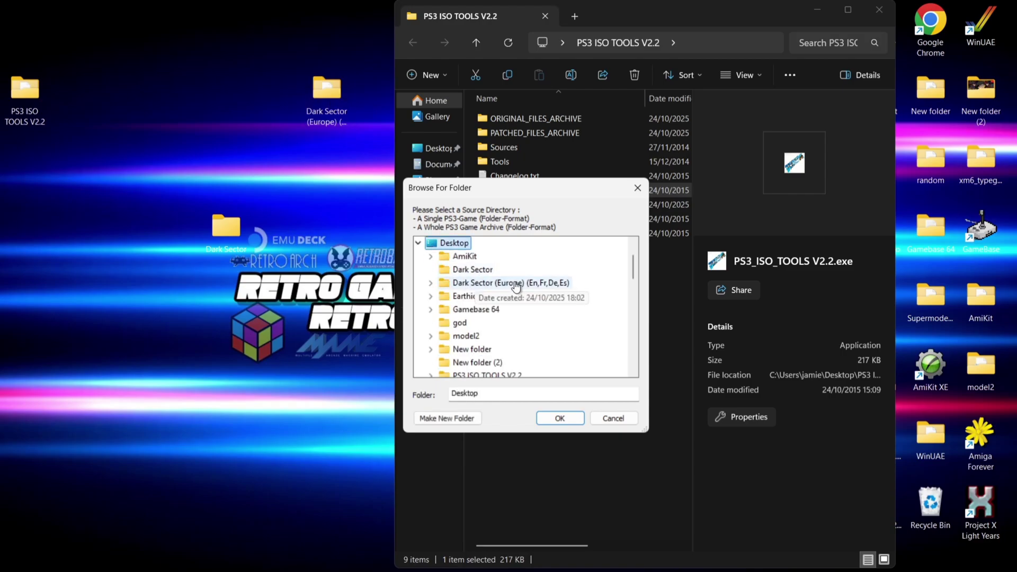
click(561, 289)
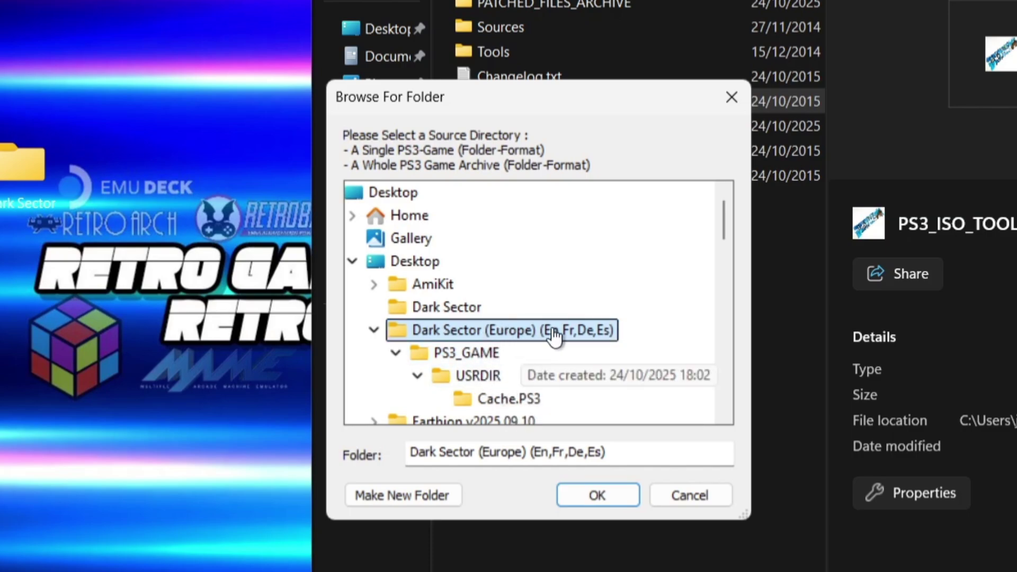
click(590, 490)
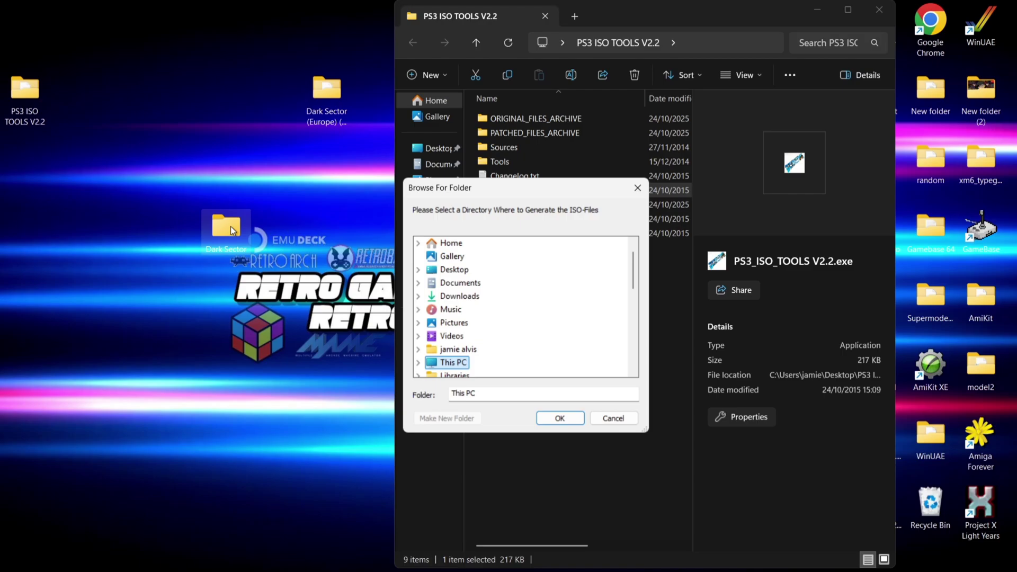
Step: Set the desktop Dark Sector folder as the ISO output and generate the ISO
click(419, 270)
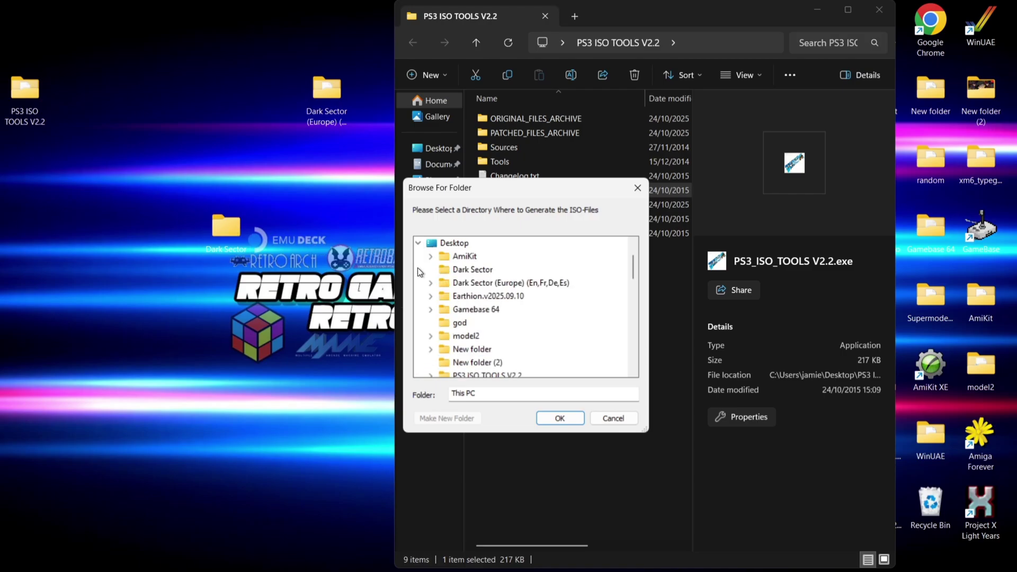
click(484, 270)
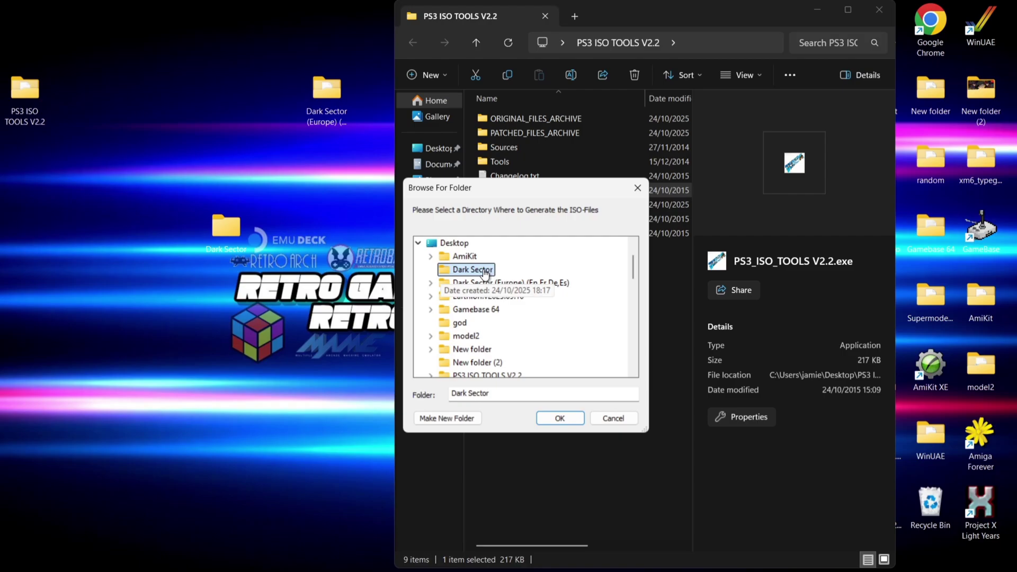
click(567, 417)
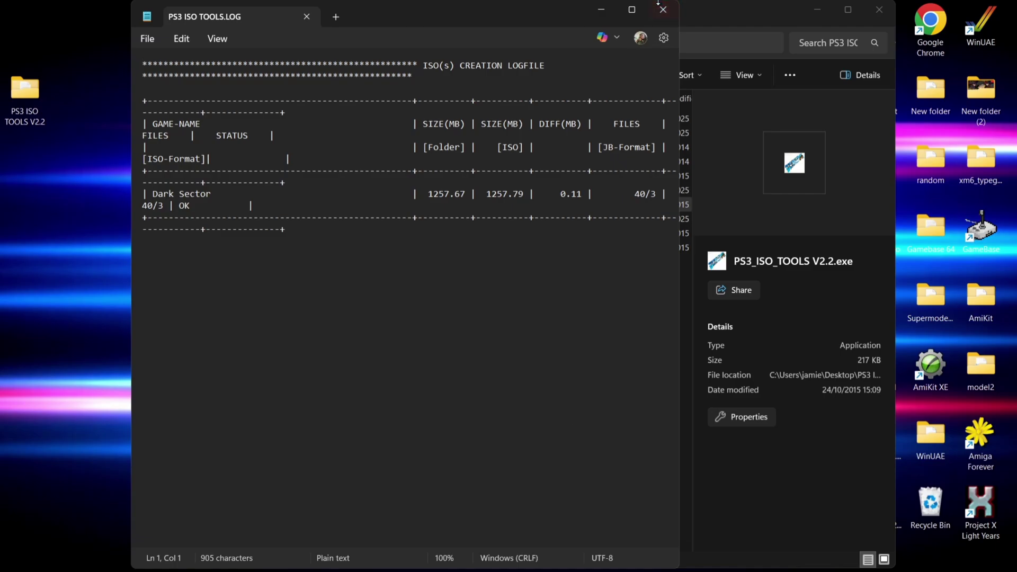
Step: Close the log, verify the 1.22 GB Dark Sector ISO, and dismiss CONVERTING DONE
click(663, 10)
click(223, 233)
double_click(223, 233)
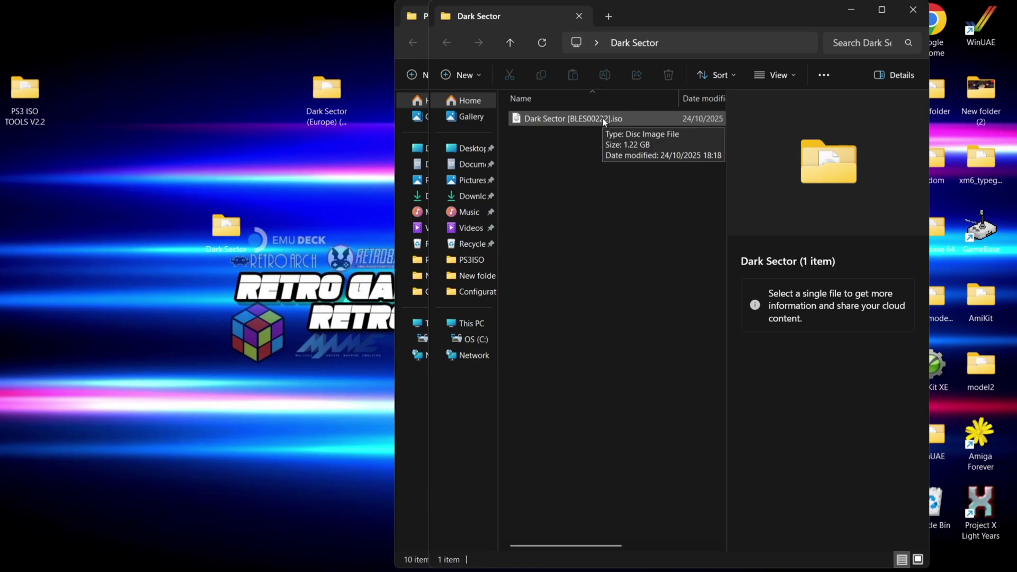
click(912, 10)
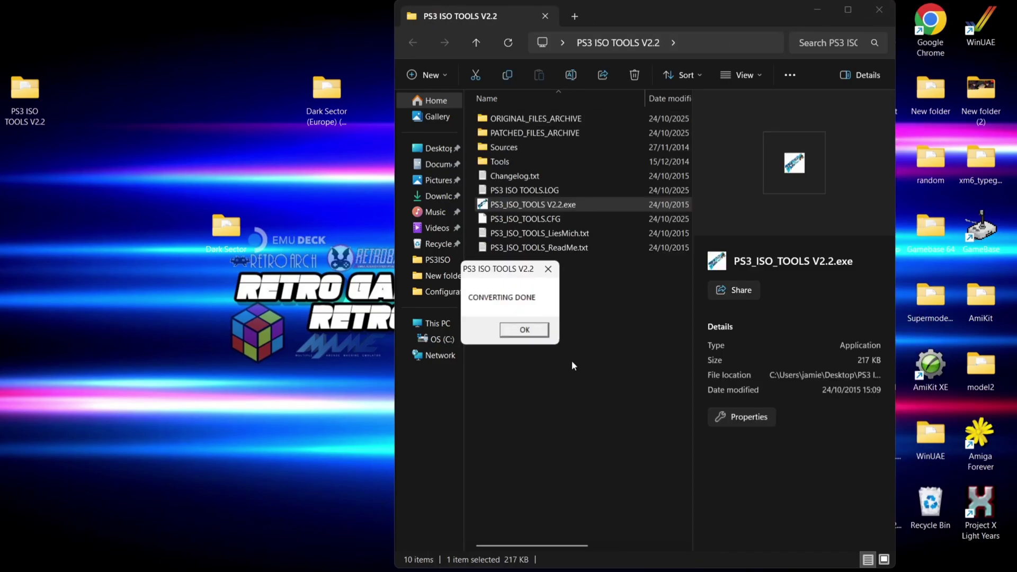
click(533, 330)
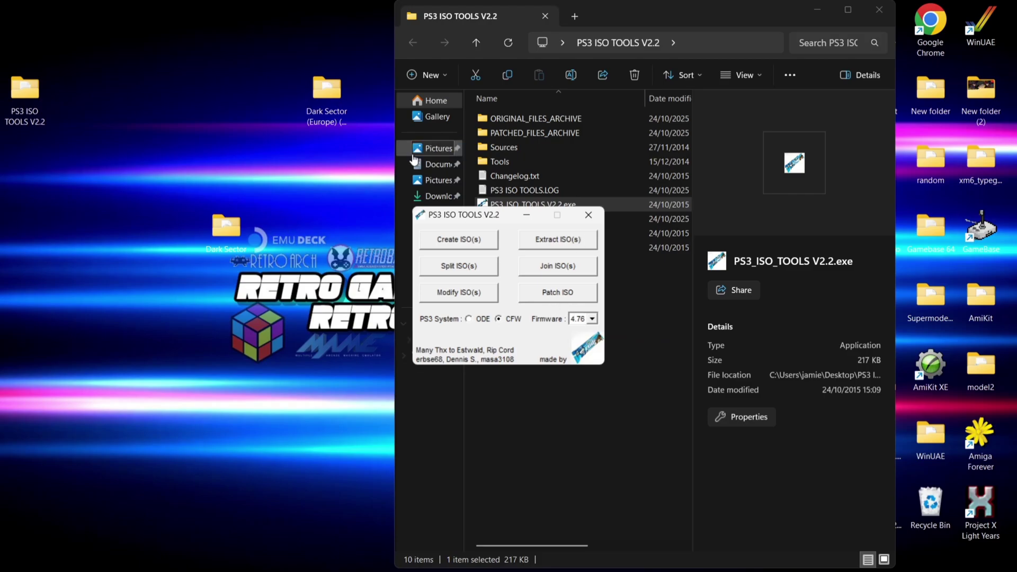
Step: Delete the original Dark Sector (Europe) folder from the desktop and start Extract ISO(s)
double_click(328, 97)
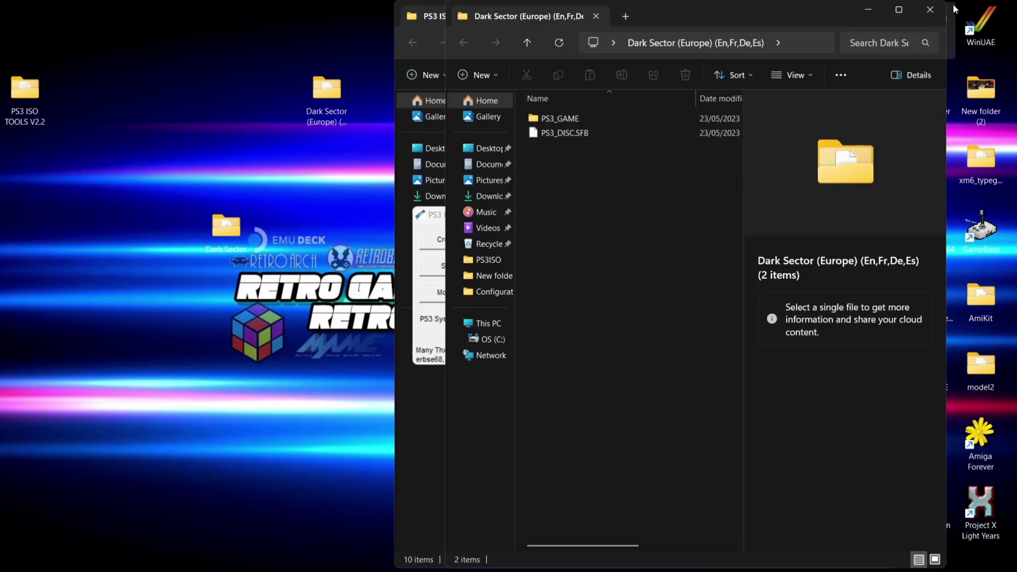
click(930, 10)
right_click(327, 104)
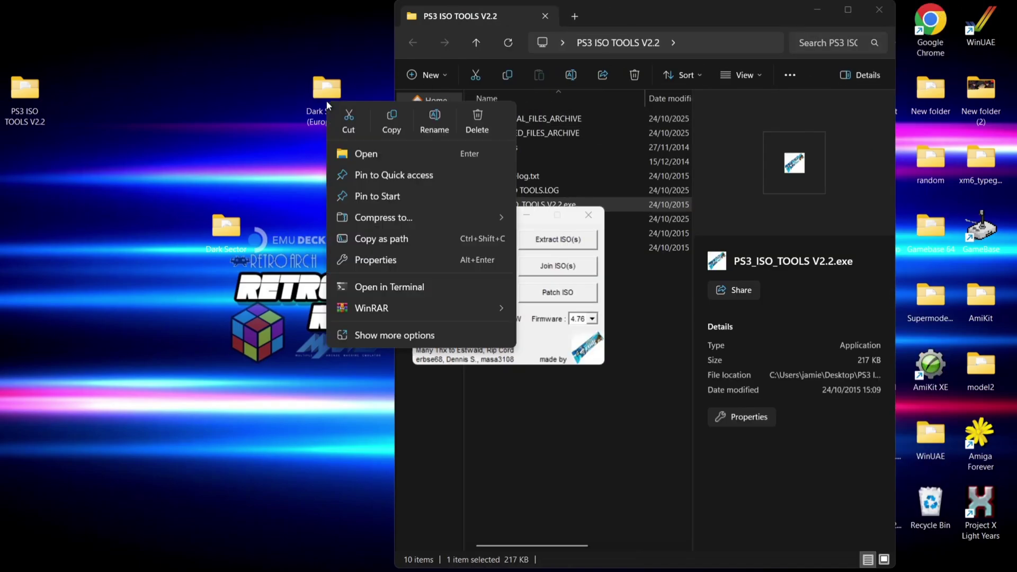
key(Escape)
drag(285, 277, 211, 252)
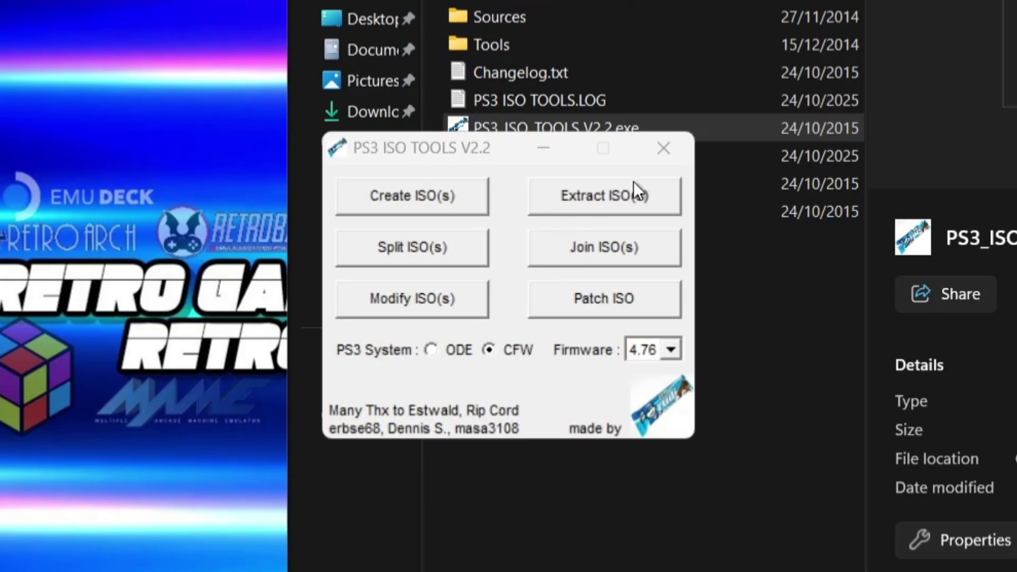
click(631, 195)
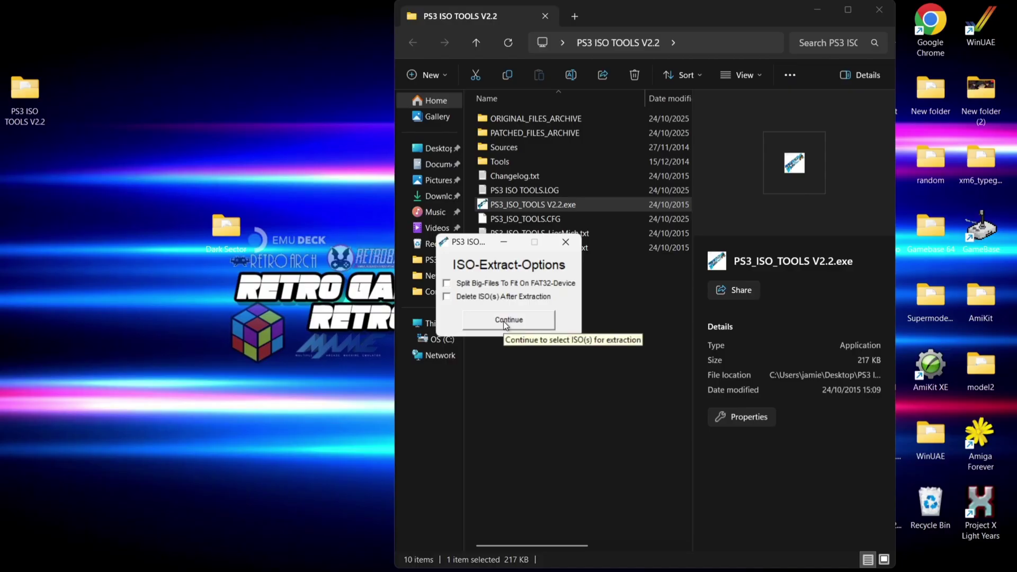
Step: Extract the Dark Sector .iso with default options into the desktop Dark Sector folder
click(505, 320)
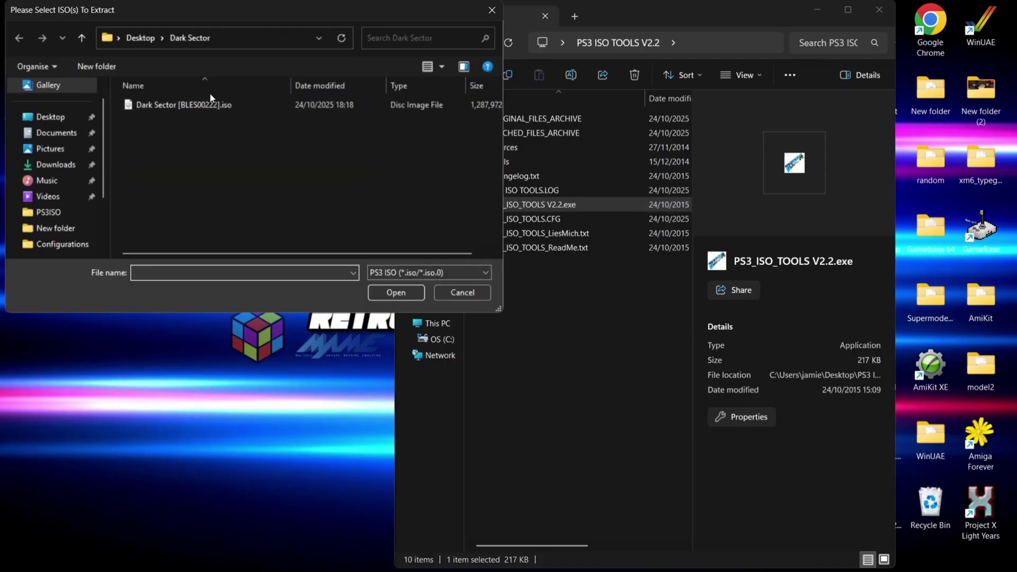
double_click(219, 104)
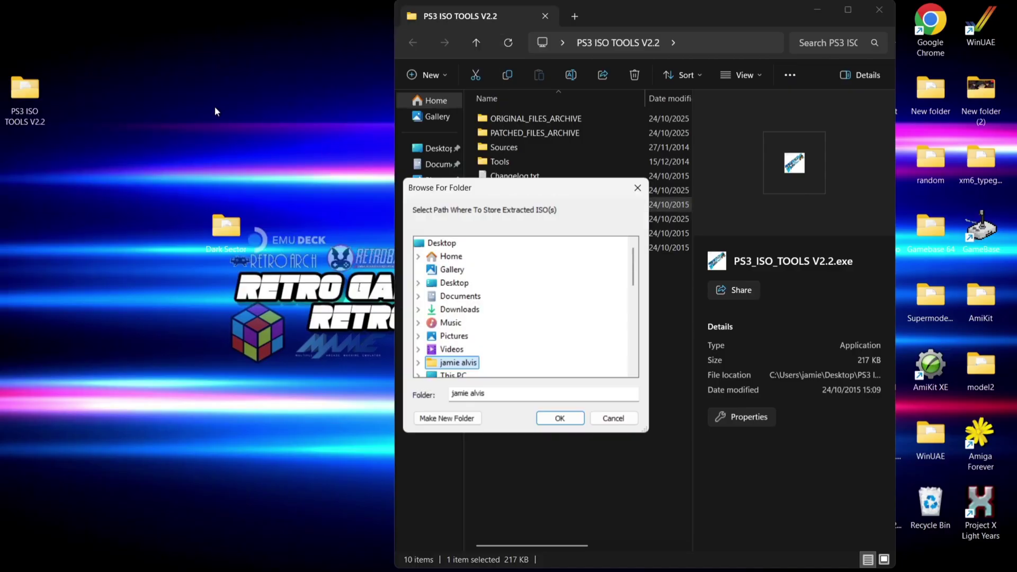
click(228, 226)
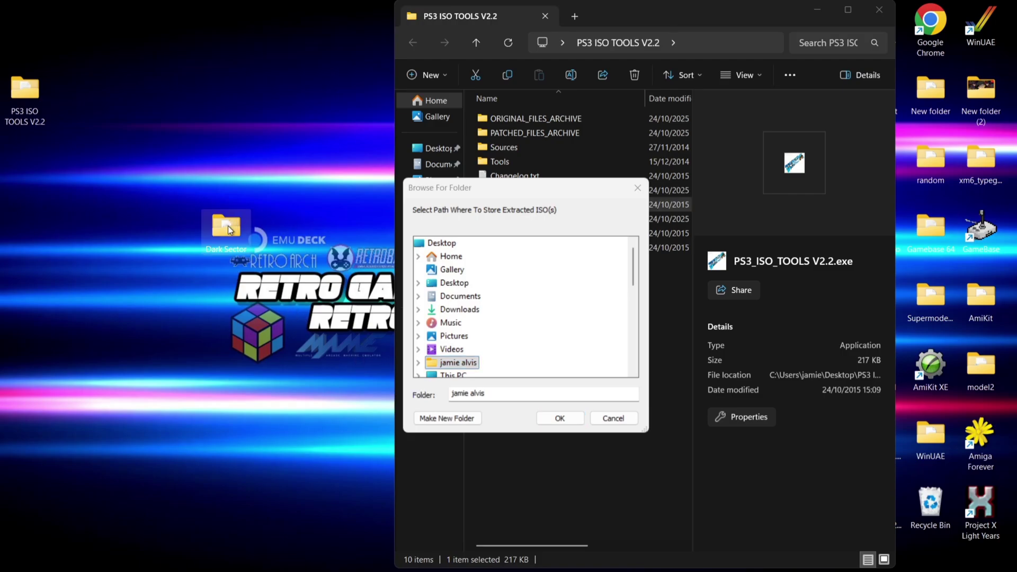
click(422, 283)
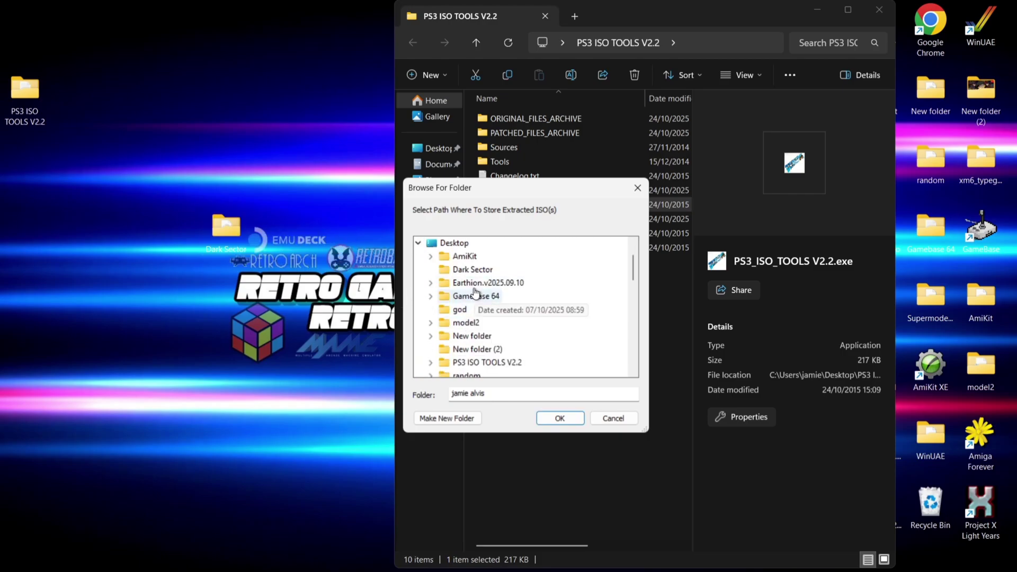
click(469, 269)
click(571, 416)
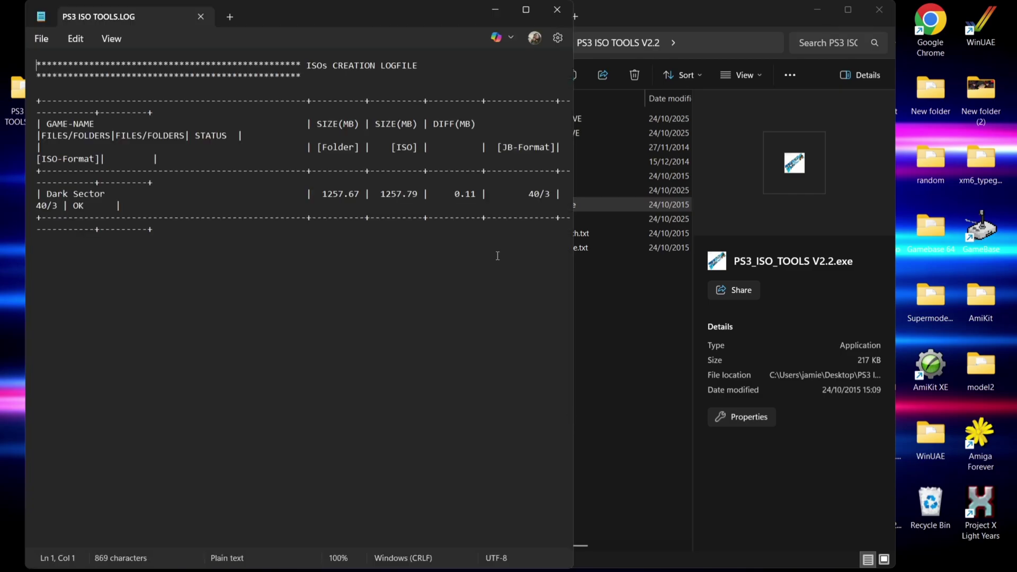
Step: Close the log, check Dark Sector [BLES00222] holds PS3_GAME and PS3_DISC.SFB, dismiss ISO EXTRACTION DONE
click(557, 10)
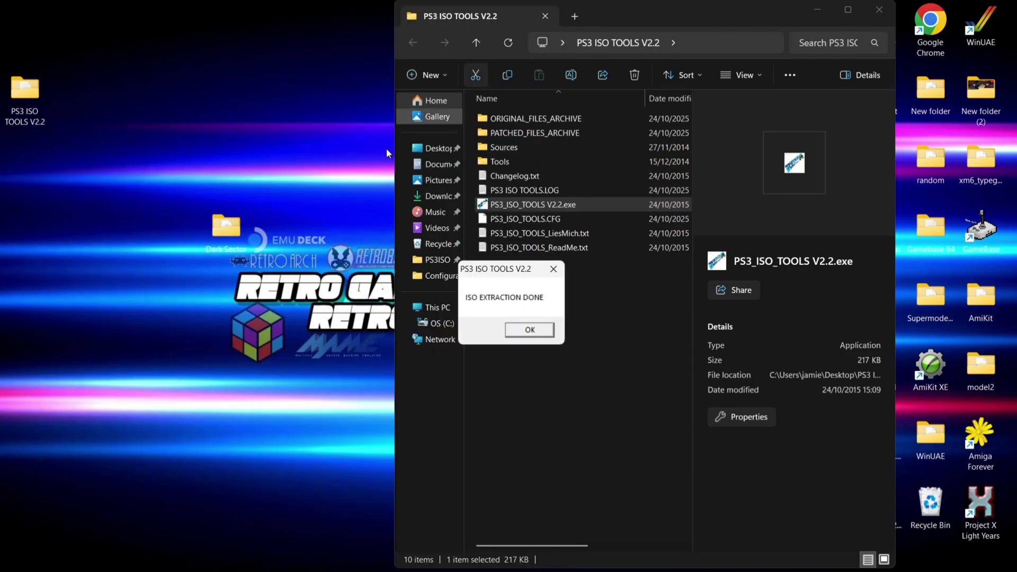
double_click(236, 237)
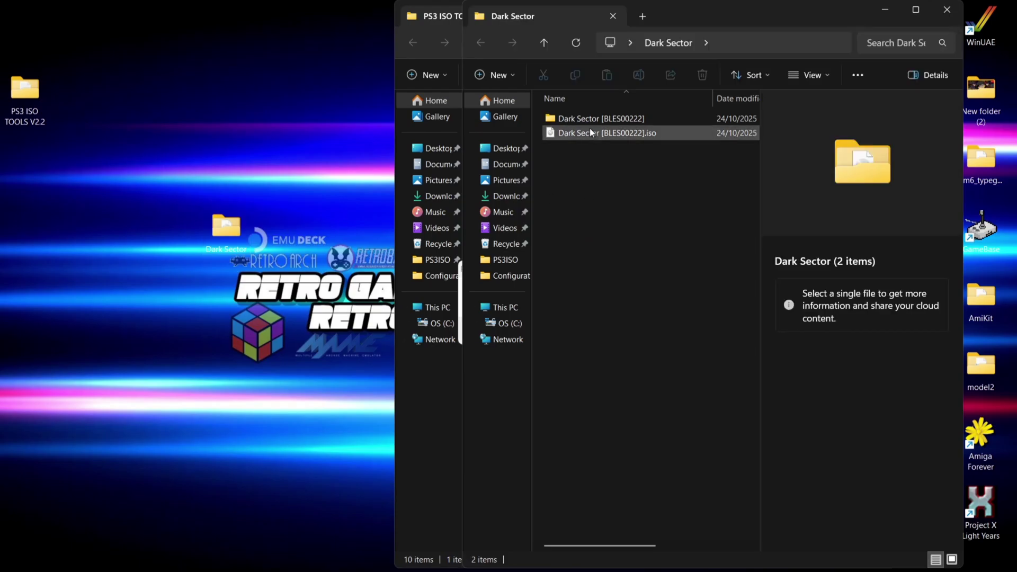
double_click(624, 119)
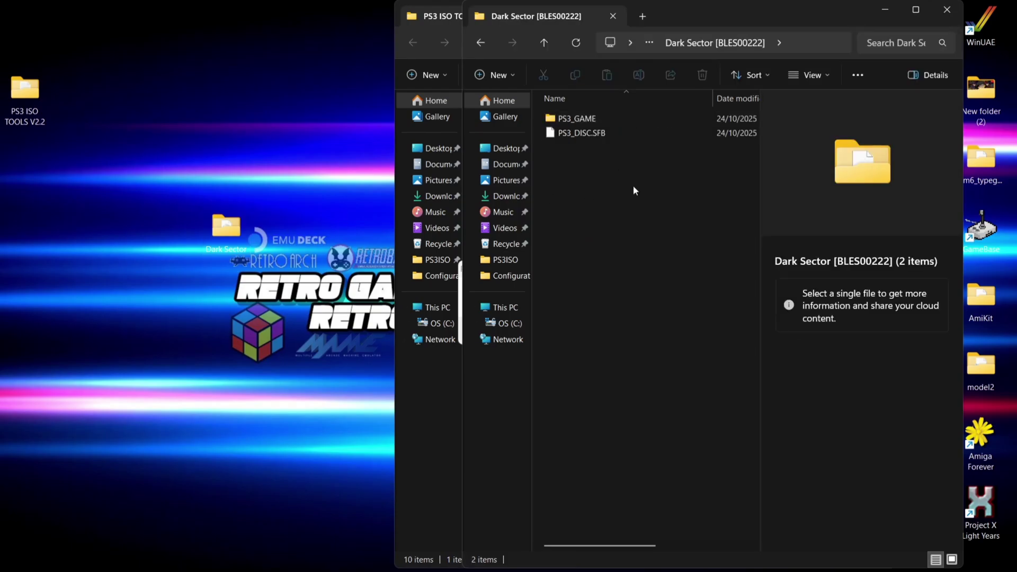
click(946, 9)
click(532, 329)
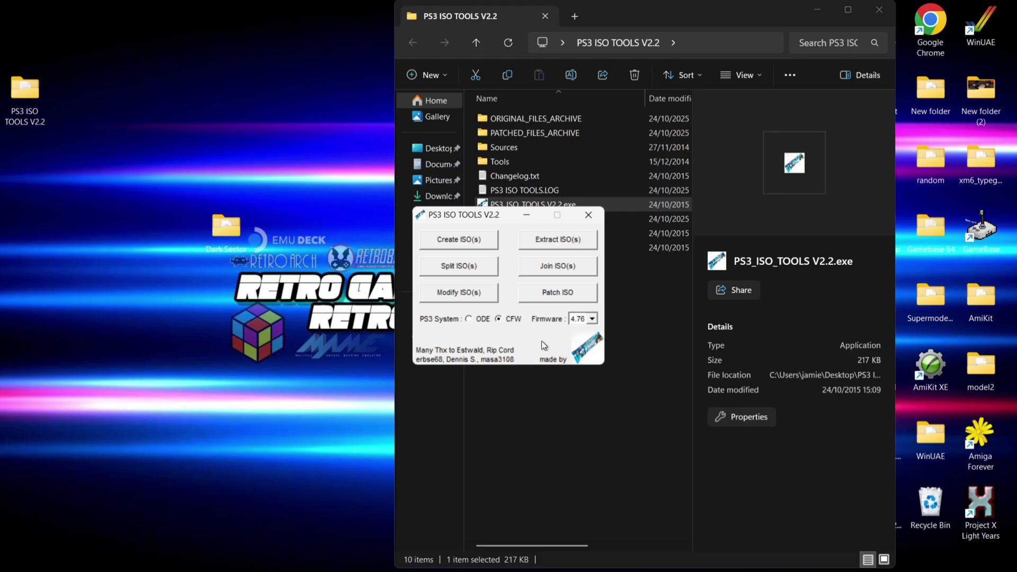
Step: Start Patch ISO with target firmware 4.66 and continue to the ISO picker
click(569, 295)
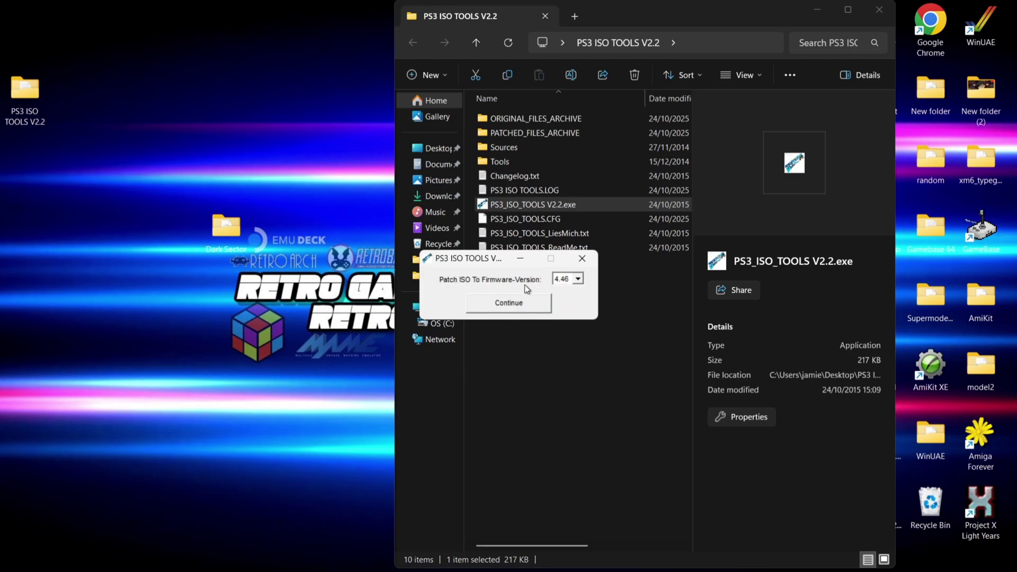
click(576, 279)
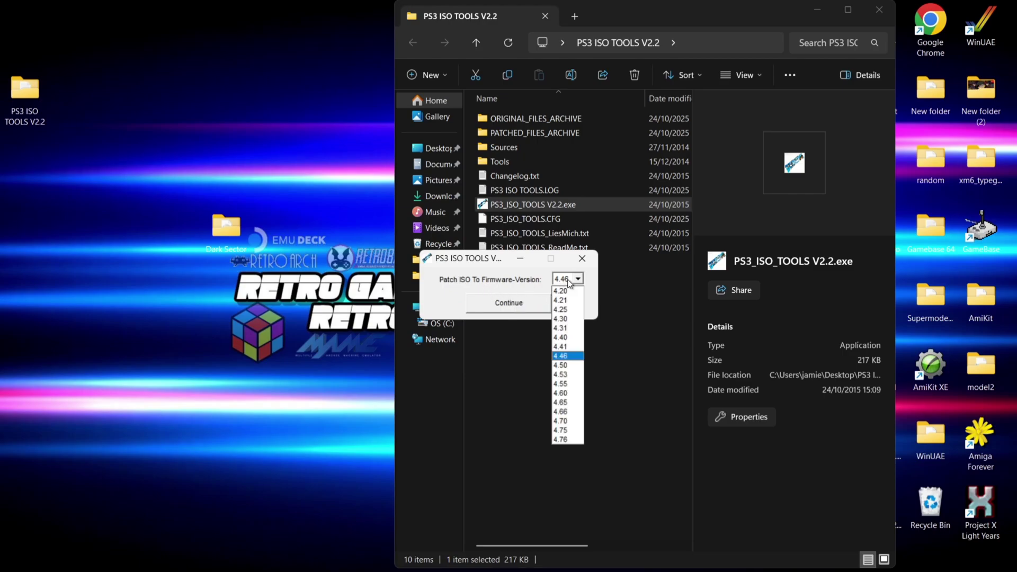
click(571, 416)
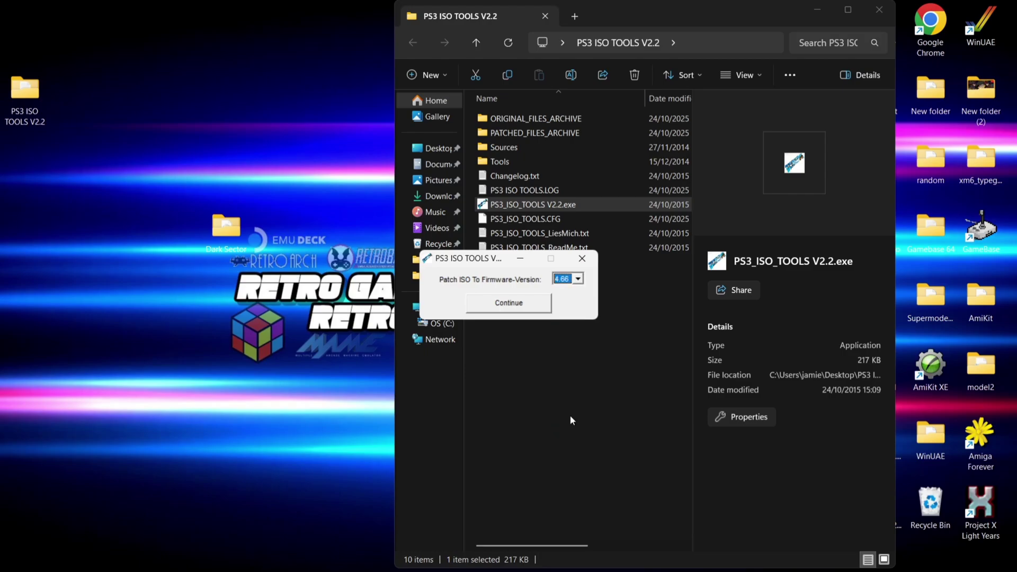
click(530, 303)
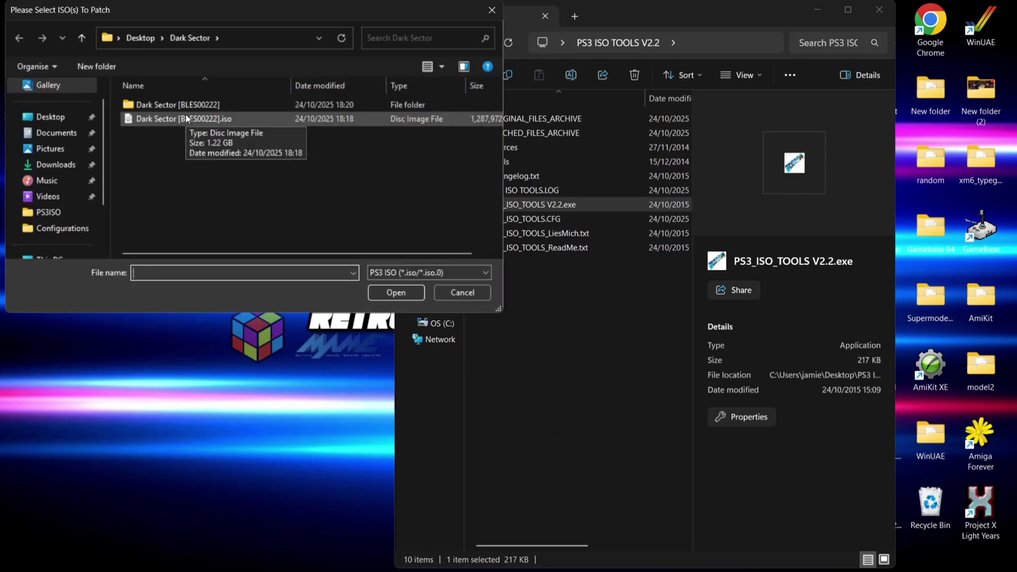
Step: Patch Dark Sector [BLES00222].iso to firmware 4.66 and acknowledge the patch report
double_click(218, 120)
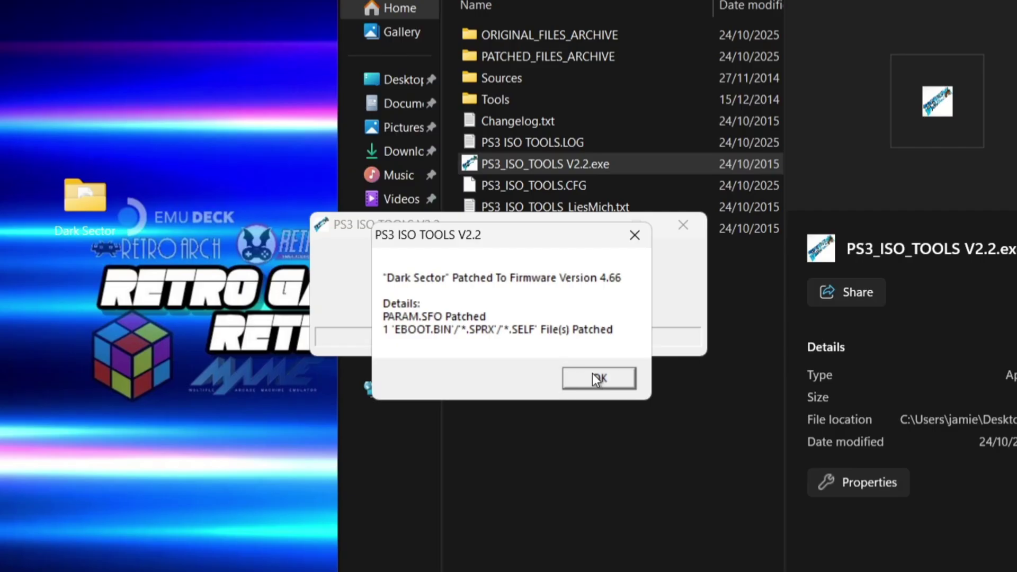
click(597, 379)
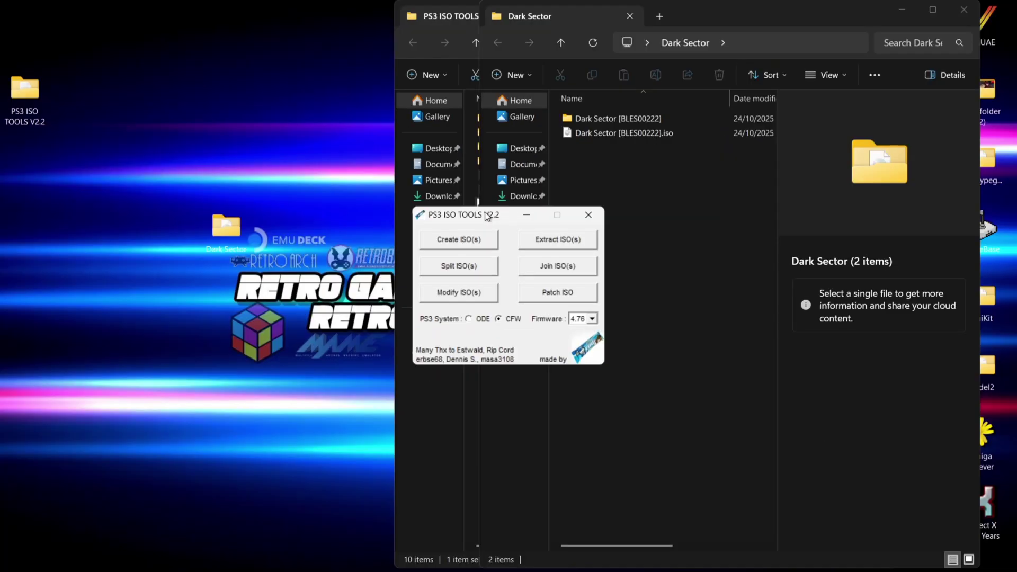